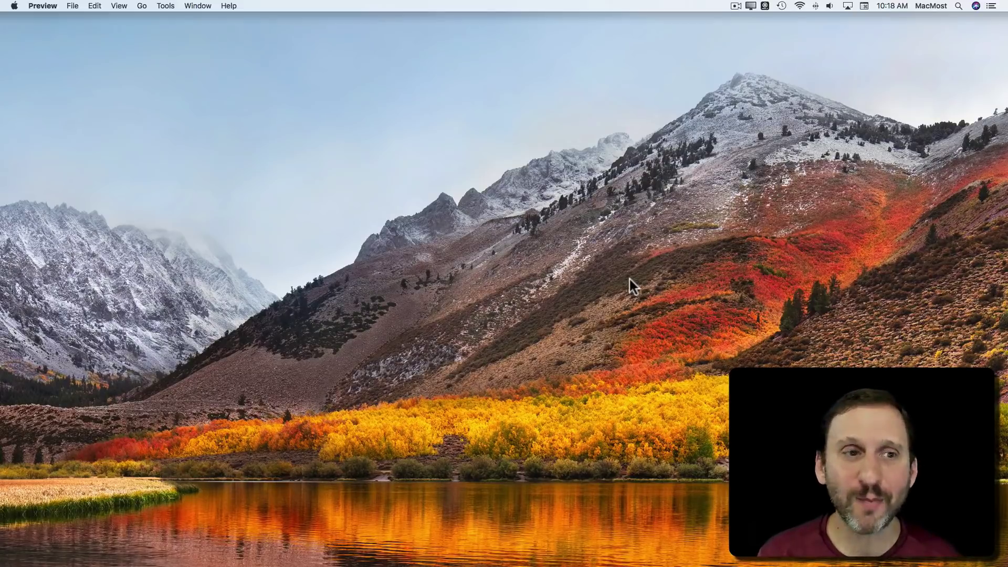
Step: Start importing from the iPhone 7 Plus through Preview's File menu
{"action": "left_click", "coordinate": [73, 6]}
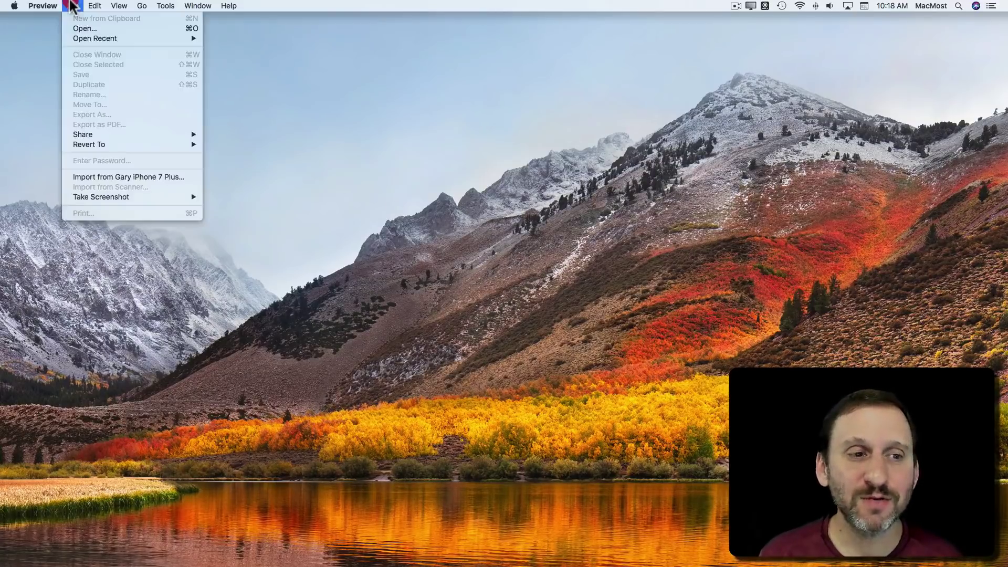
{"action": "left_click", "coordinate": [137, 178]}
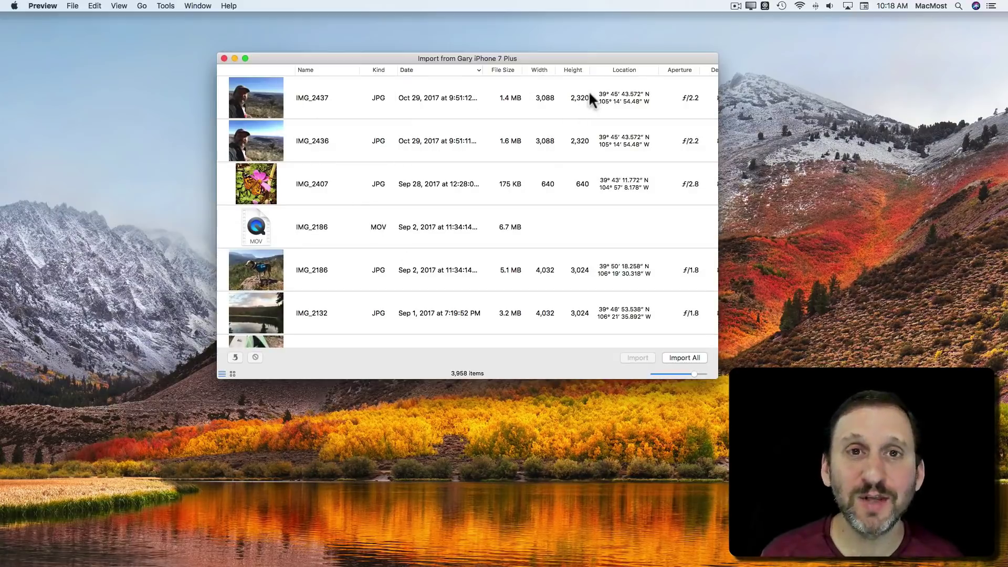
{"action": "scroll", "coordinate": [588, 95], "scroll_direction": "right", "scroll_amount": 10}
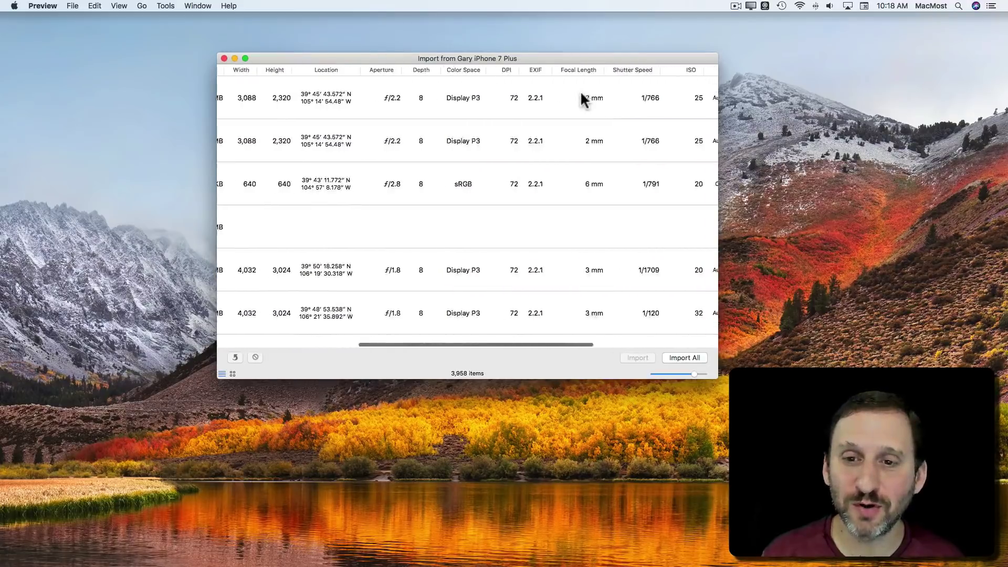
{"action": "scroll", "coordinate": [584, 98], "scroll_direction": "right", "scroll_amount": 8}
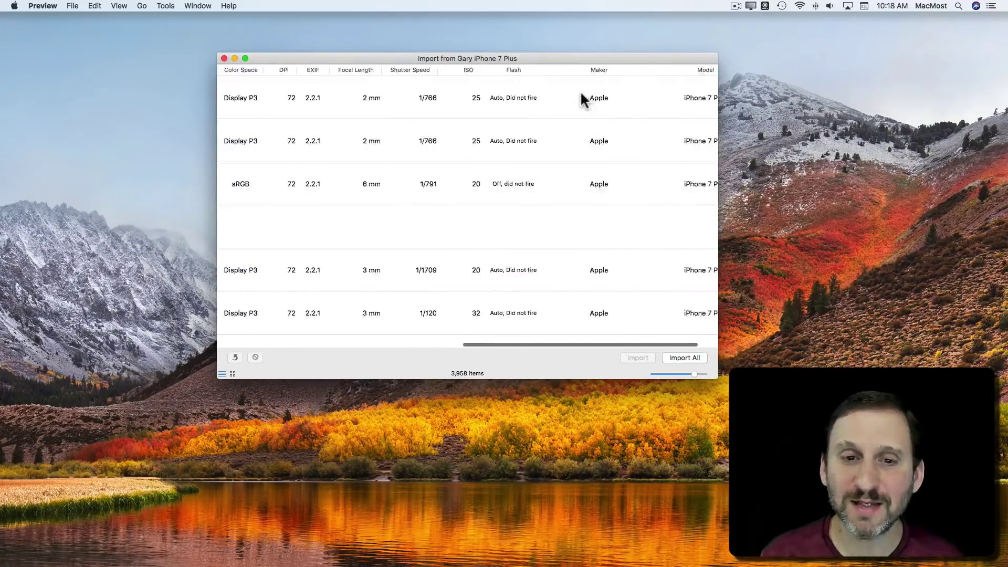
{"action": "scroll", "coordinate": [582, 98], "scroll_direction": "left", "scroll_amount": 18}
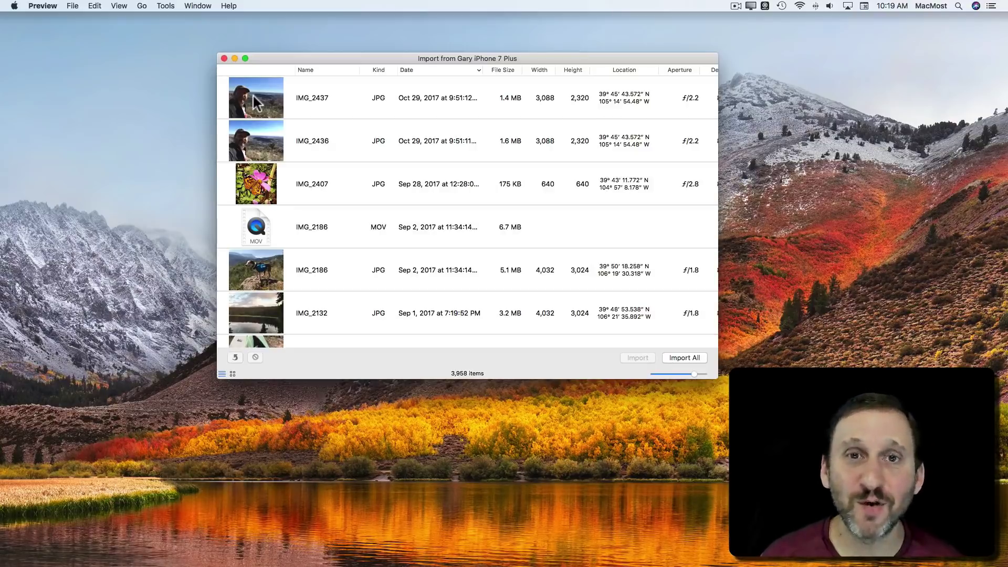
Step: Import photo IMG_2437 from the iPhone to the Desktop
{"action": "left_click", "coordinate": [268, 103]}
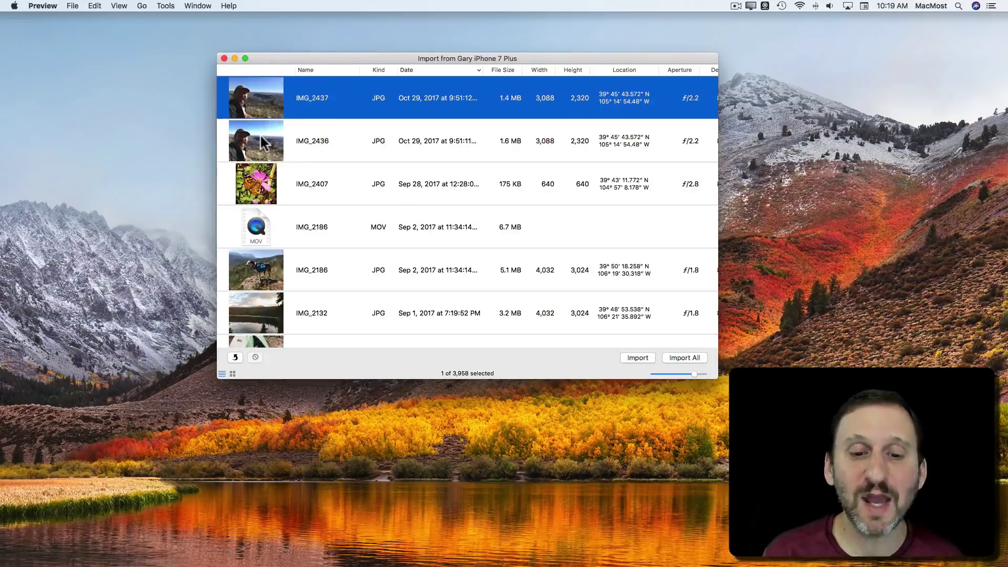
{"action": "left_click", "coordinate": [260, 136]}
{"action": "left_click", "coordinate": [261, 95]}
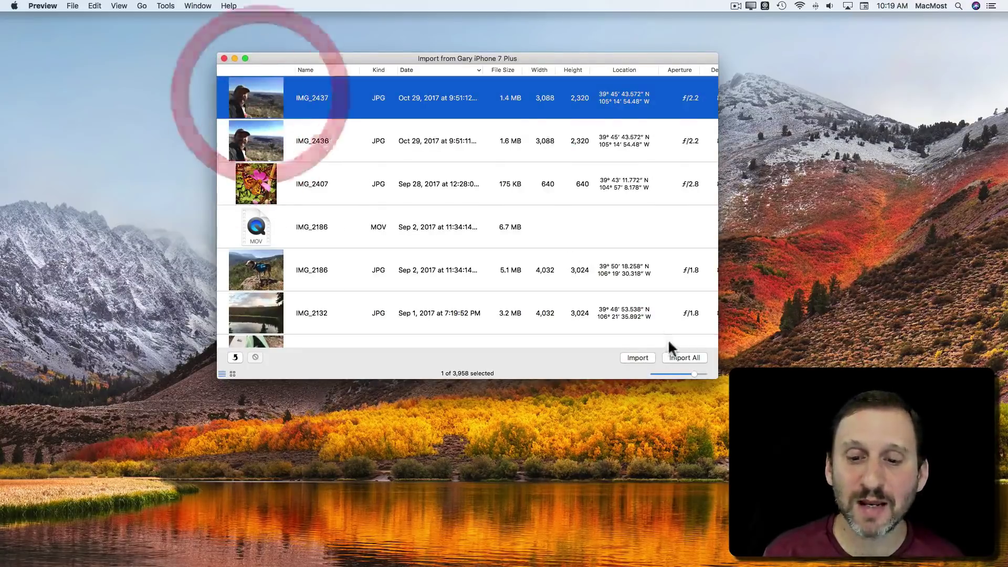
{"action": "left_click", "coordinate": [637, 358]}
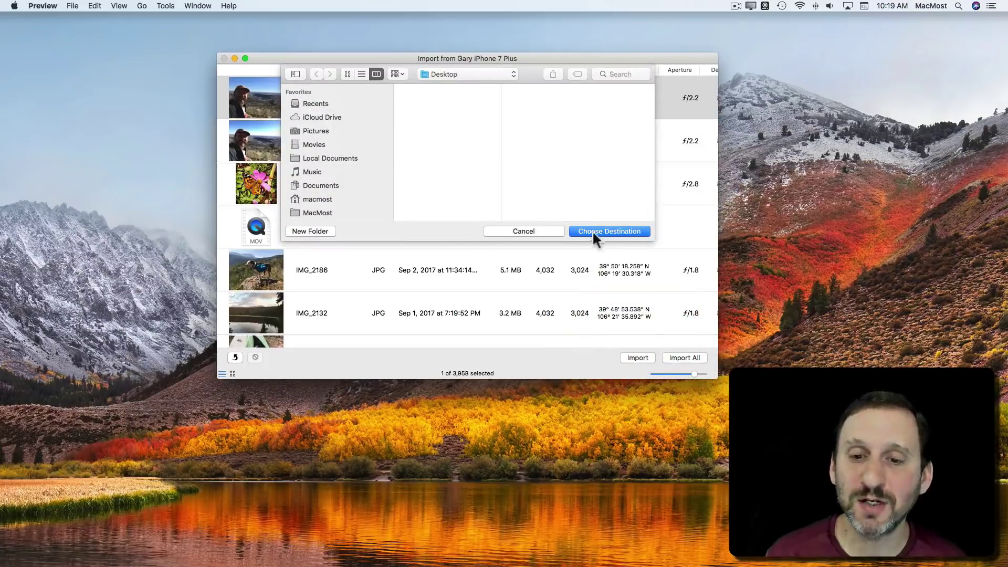
{"action": "left_click", "coordinate": [595, 233]}
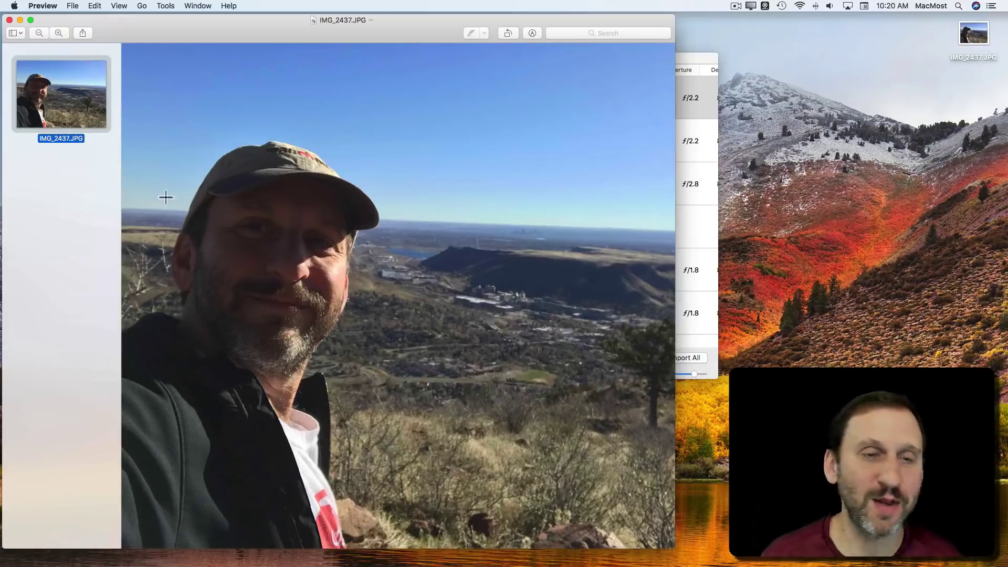
Step: Close IMG_2437, drag IMG_2407 onto the desktop, then close its Preview window
{"action": "left_click", "coordinate": [10, 19]}
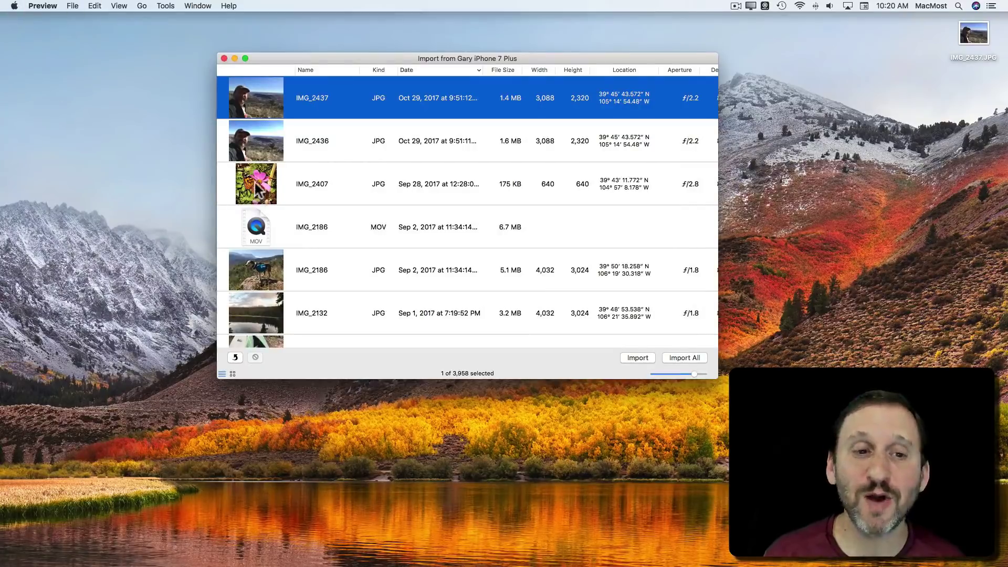
{"action": "left_click_drag", "start_coordinate": [258, 190], "coordinate": [900, 104]}
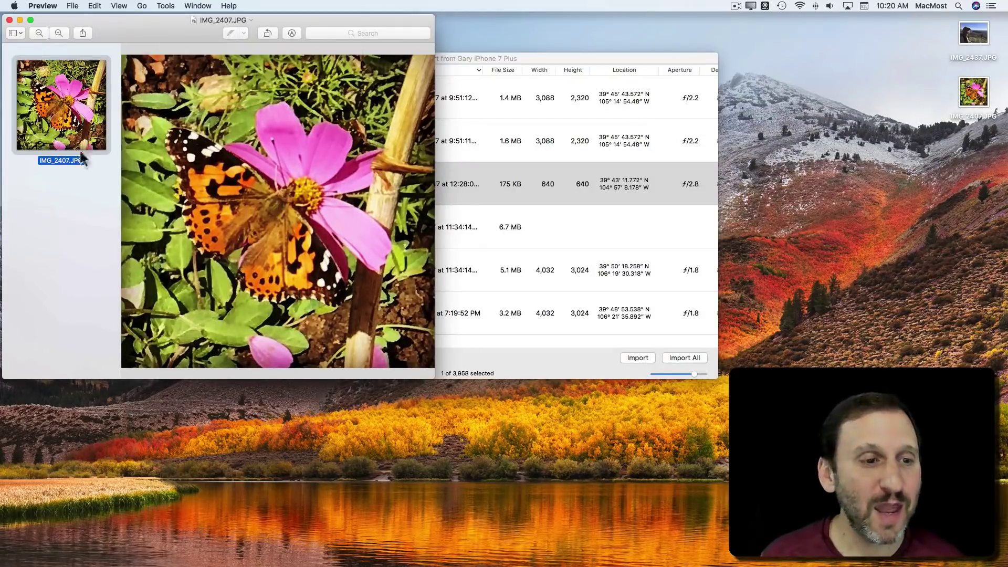
{"action": "left_click", "coordinate": [9, 20]}
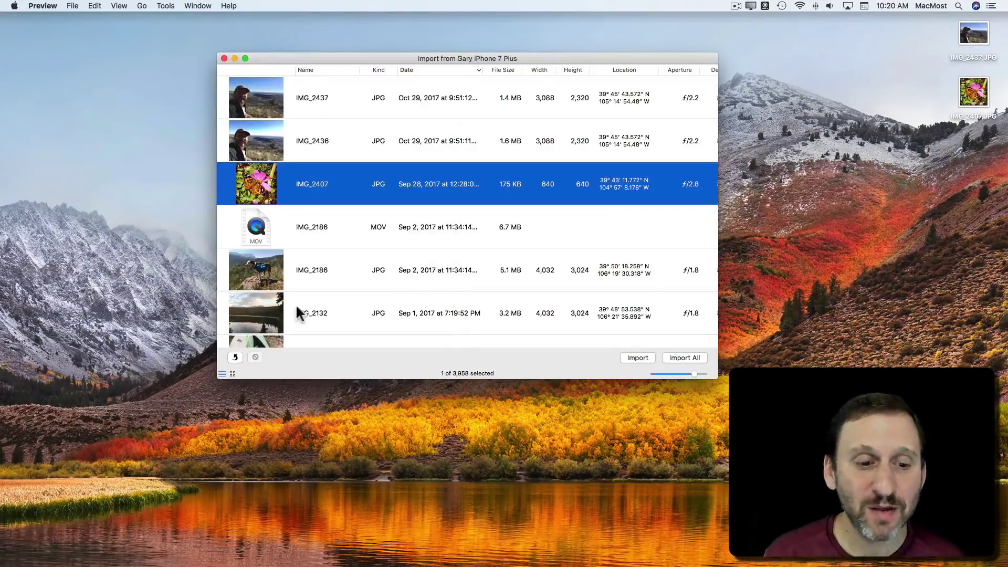
Step: Copy the IMG_2186 video from the iPhone import list onto the desktop
{"action": "left_click", "coordinate": [234, 371]}
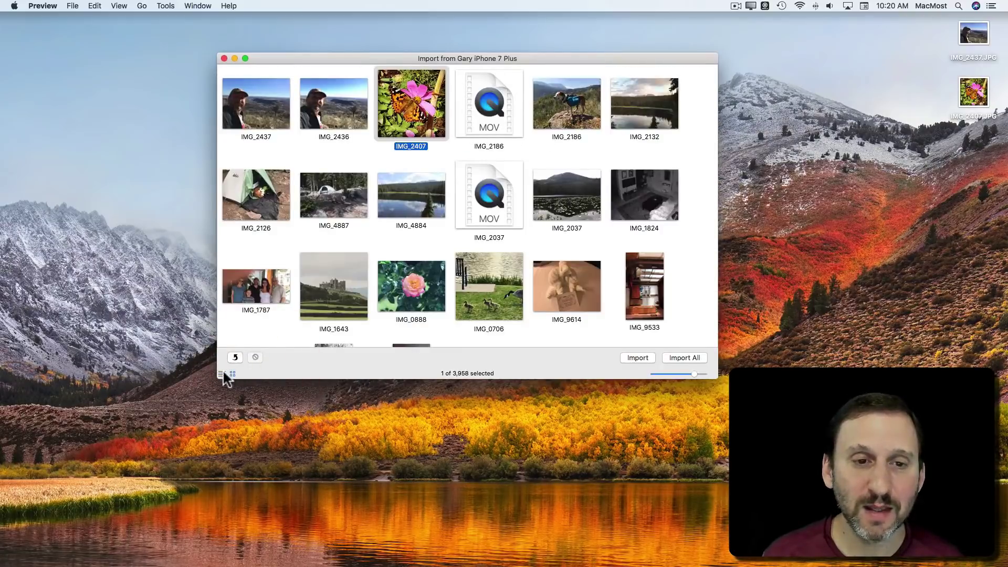
{"action": "left_click", "coordinate": [223, 373]}
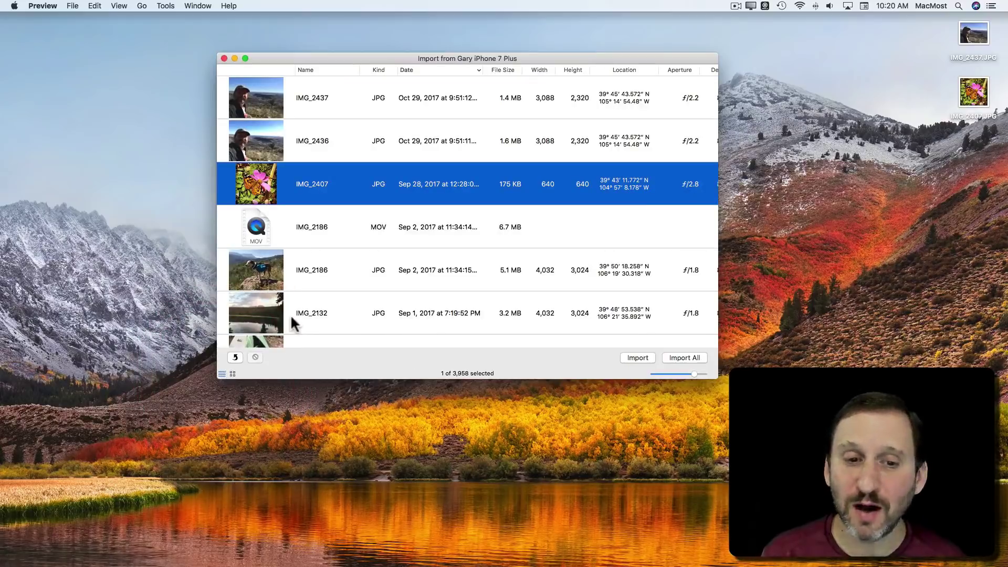
{"action": "left_click", "coordinate": [334, 148]}
{"action": "left_click", "coordinate": [336, 95]}
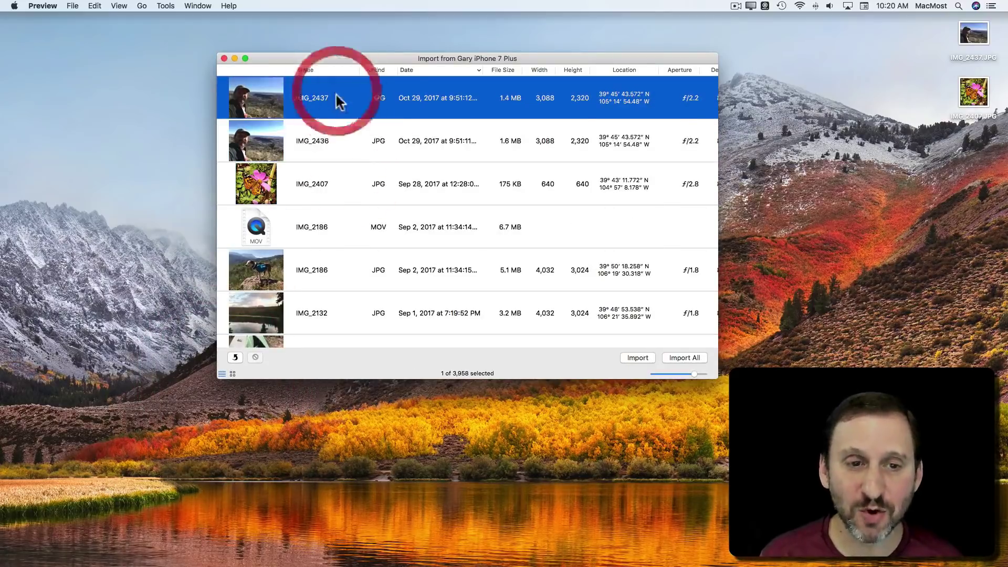
{"action": "left_click", "coordinate": [322, 228], "text": "shift"}
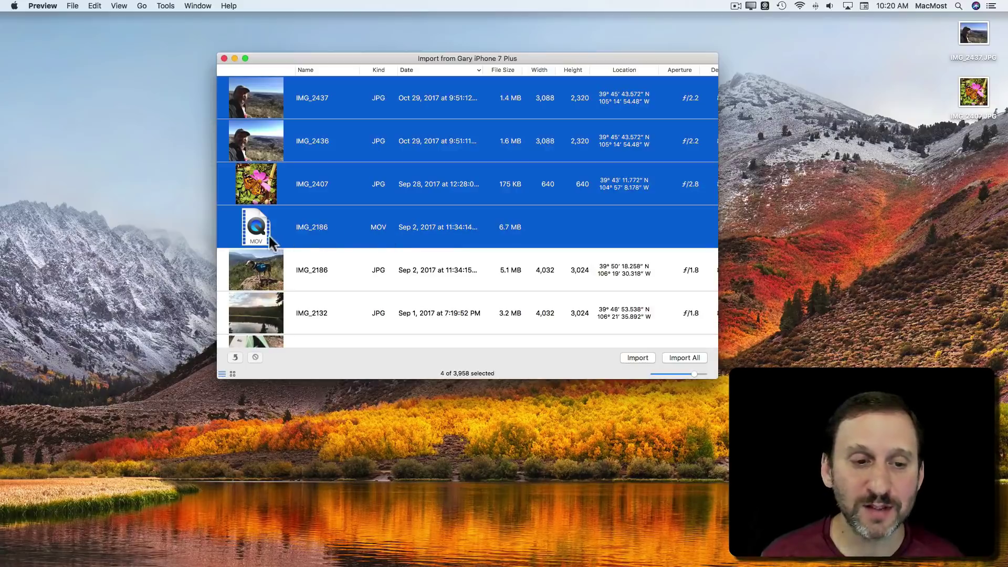
{"action": "left_click", "coordinate": [262, 271]}
{"action": "left_click_drag", "start_coordinate": [256, 229], "coordinate": [958, 164]}
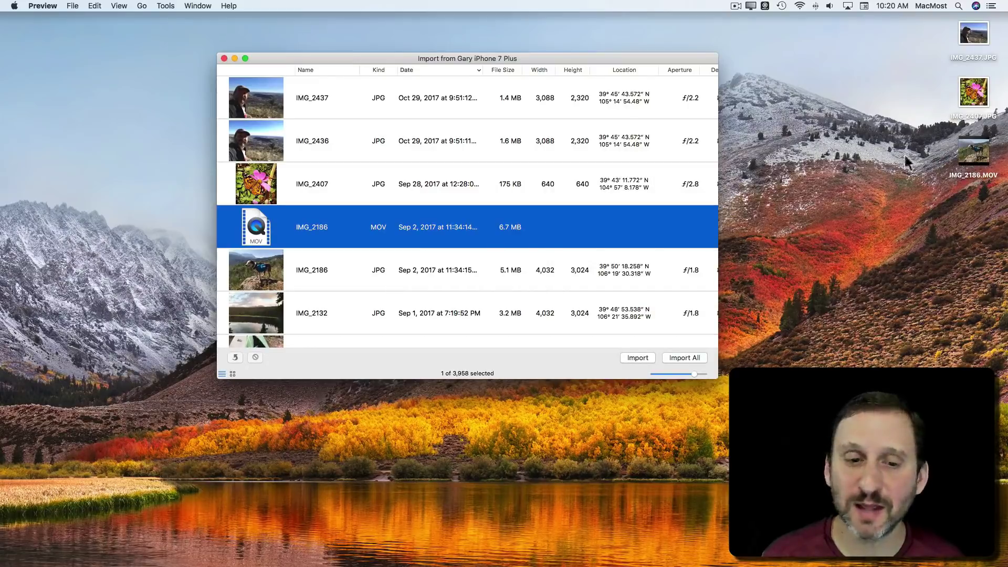
{"action": "left_click", "coordinate": [670, 174]}
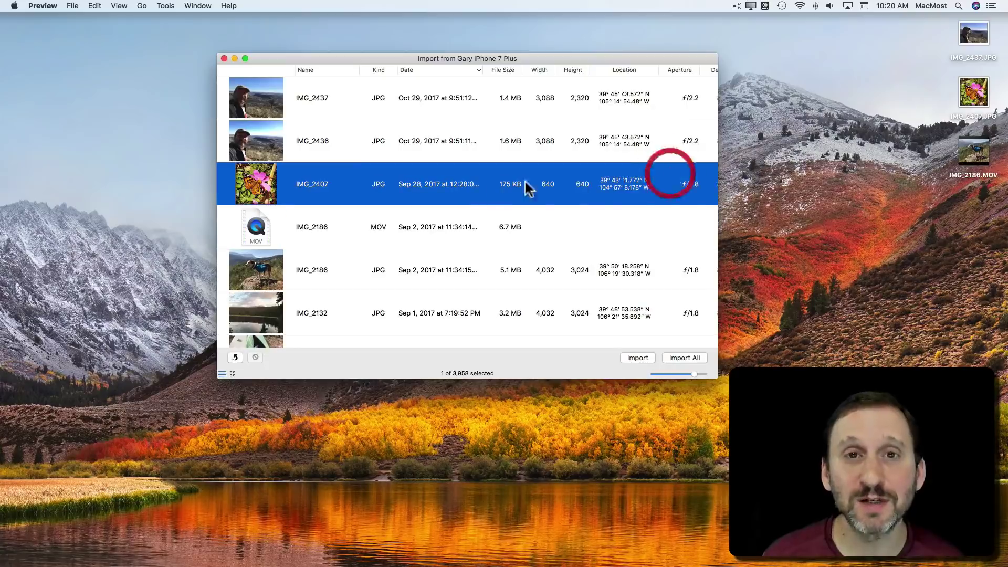
{"action": "left_click", "coordinate": [304, 137]}
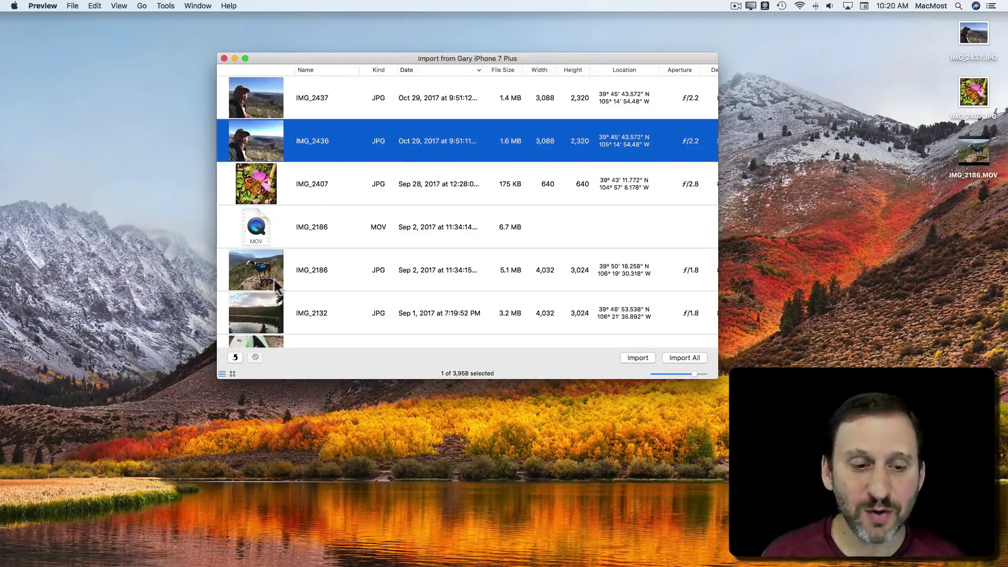
{"action": "left_click", "coordinate": [265, 198]}
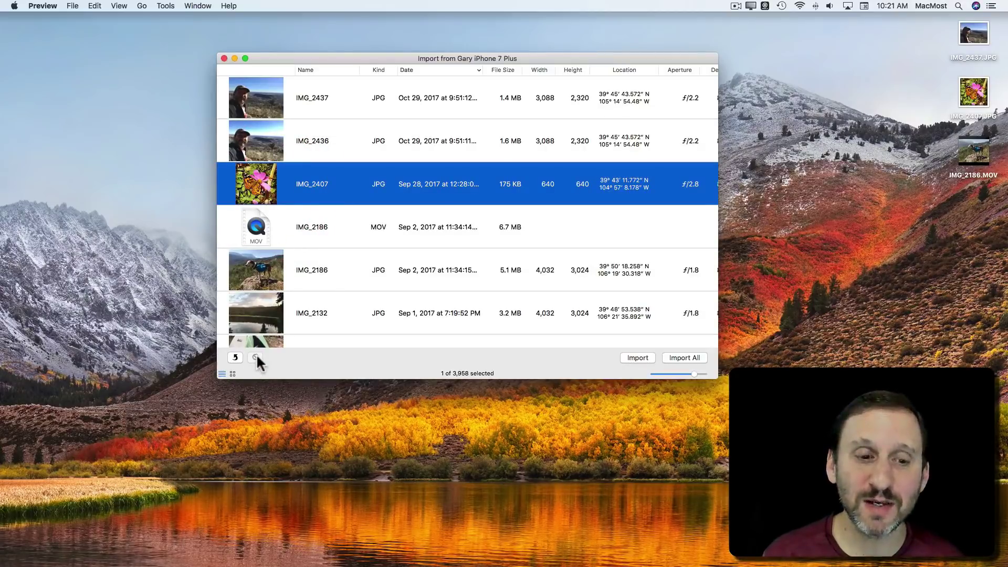
{"action": "right_click", "coordinate": [255, 186]}
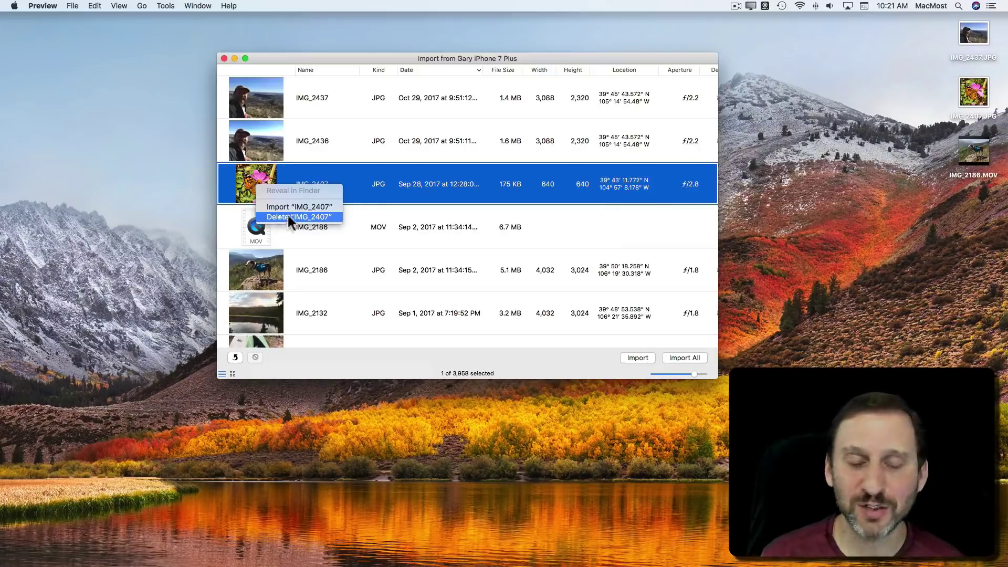
{"action": "left_click", "coordinate": [252, 175]}
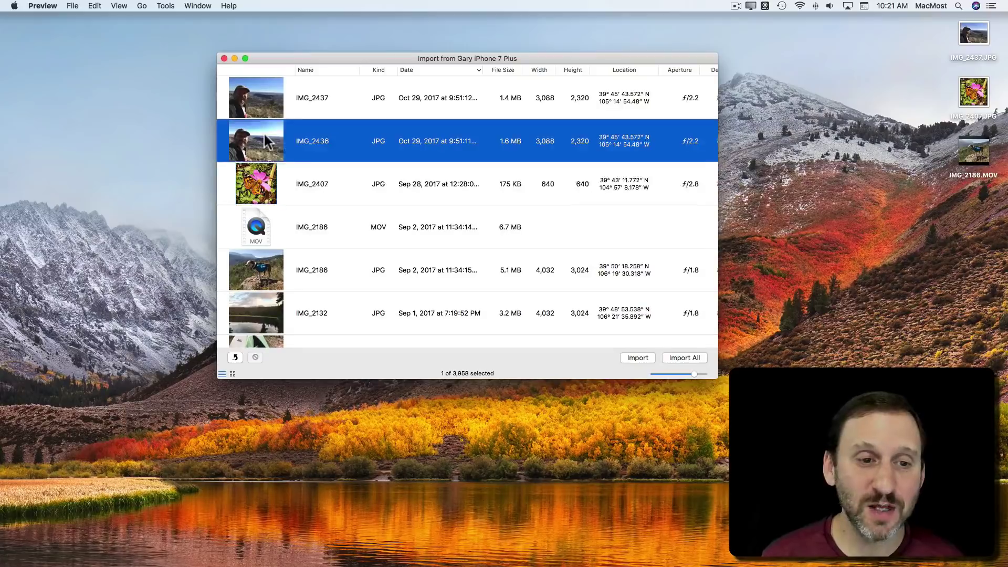
Step: Select all 3,958 iPhone items, drag them toward the desktop, then back to cancel
{"action": "key", "text": "super+a"}
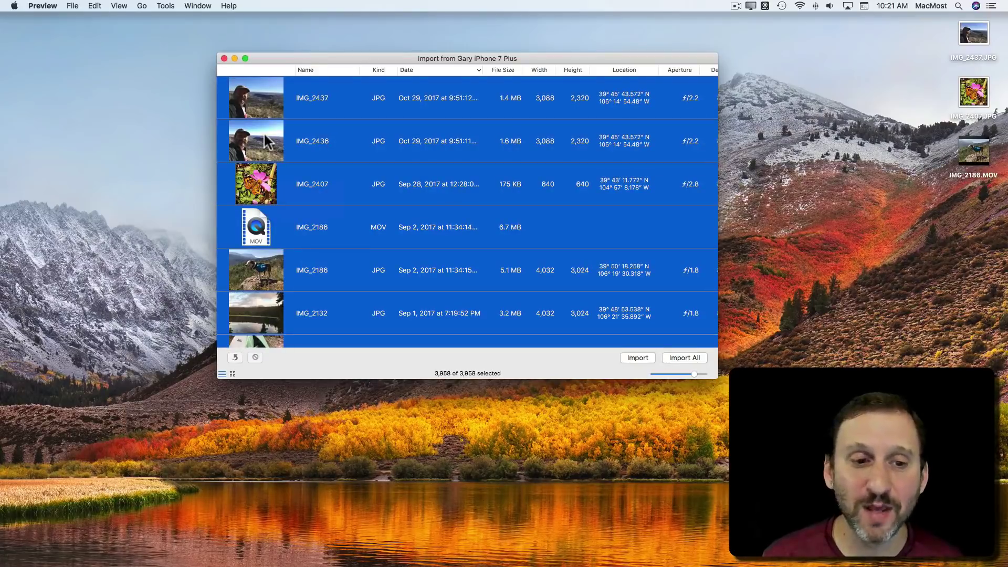
{"action": "left_click_drag", "start_coordinate": [264, 135], "coordinate": [785, 171]}
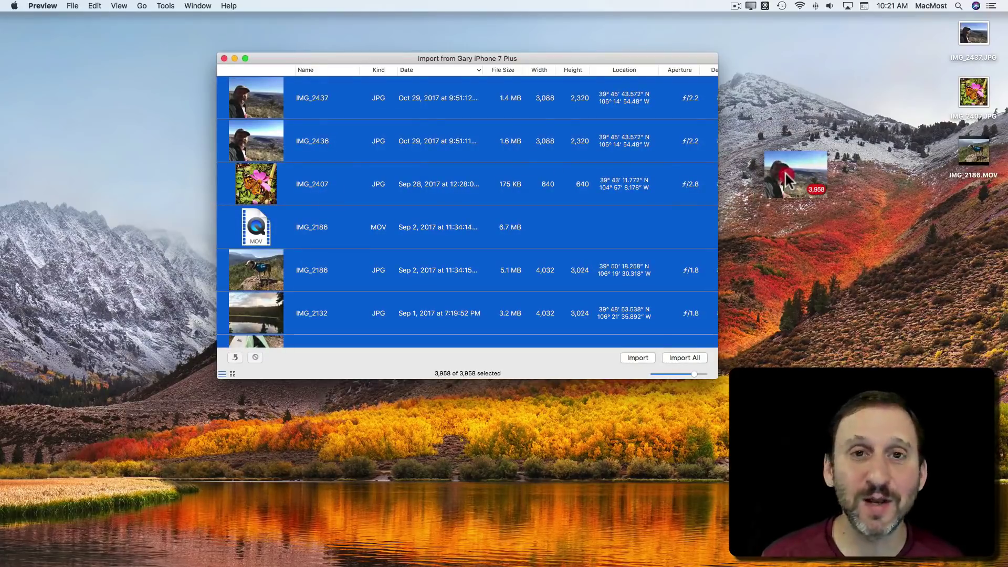
{"action": "left_click_drag", "start_coordinate": [785, 171], "coordinate": [262, 136]}
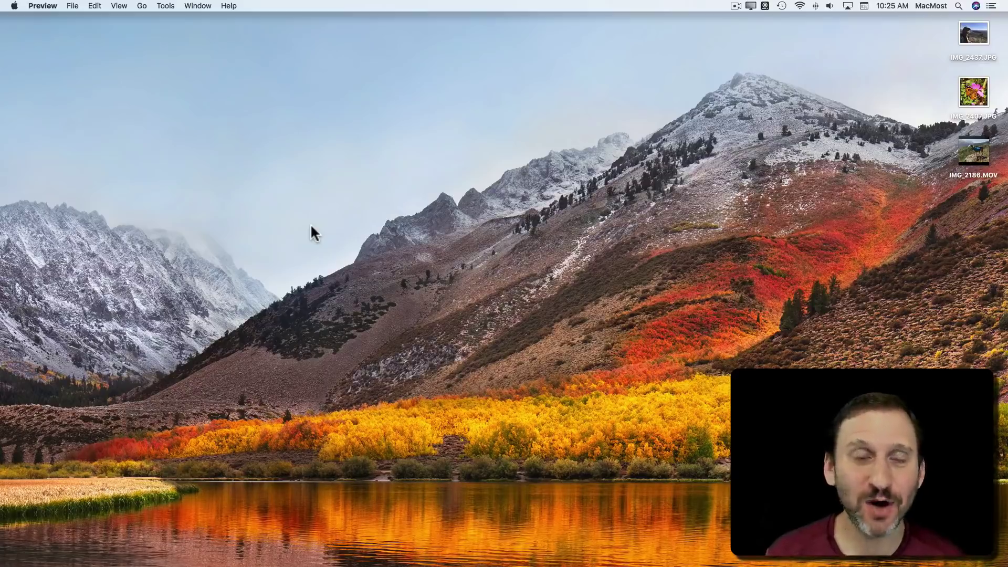
Step: Open the import window for the CANON_DC card via File > Import from Camera
{"action": "left_click", "coordinate": [77, 6]}
{"action": "left_click", "coordinate": [113, 142]}
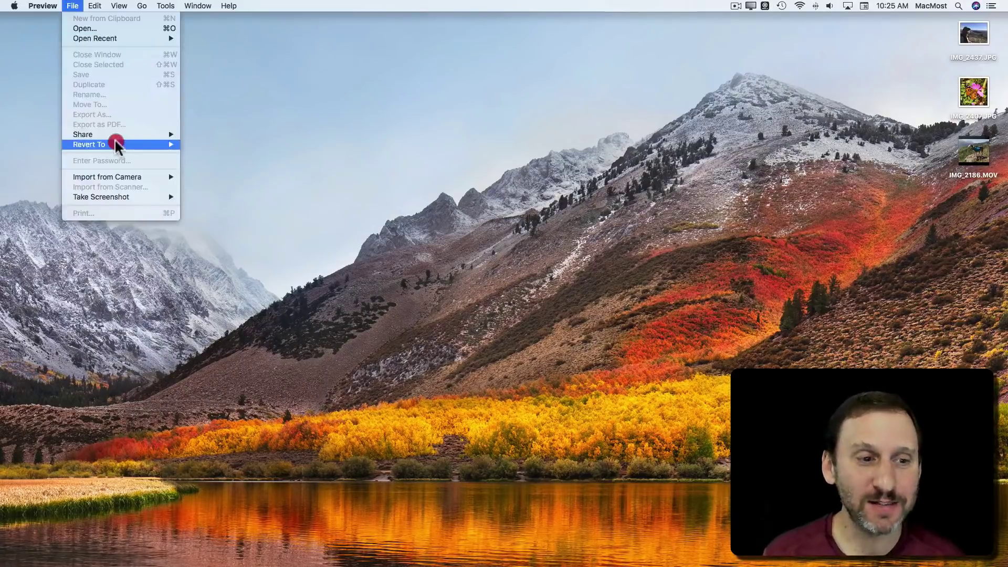
{"action": "mouse_move", "coordinate": [105, 176]}
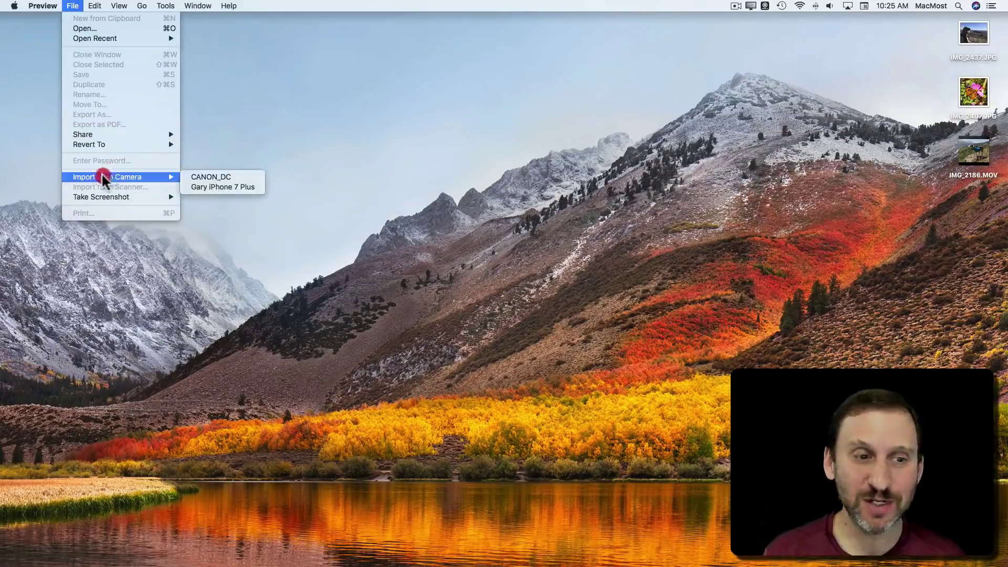
{"action": "left_click", "coordinate": [204, 177]}
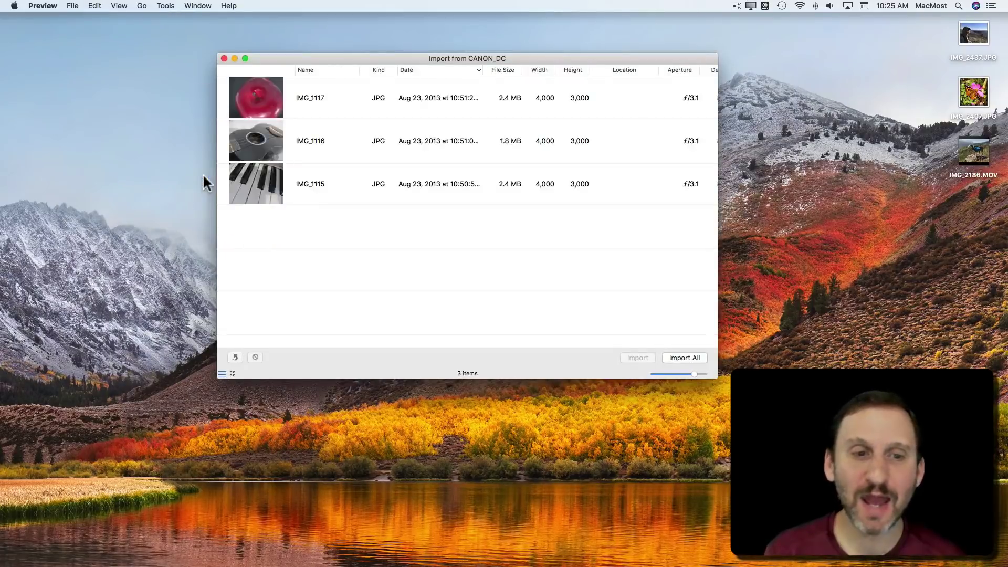